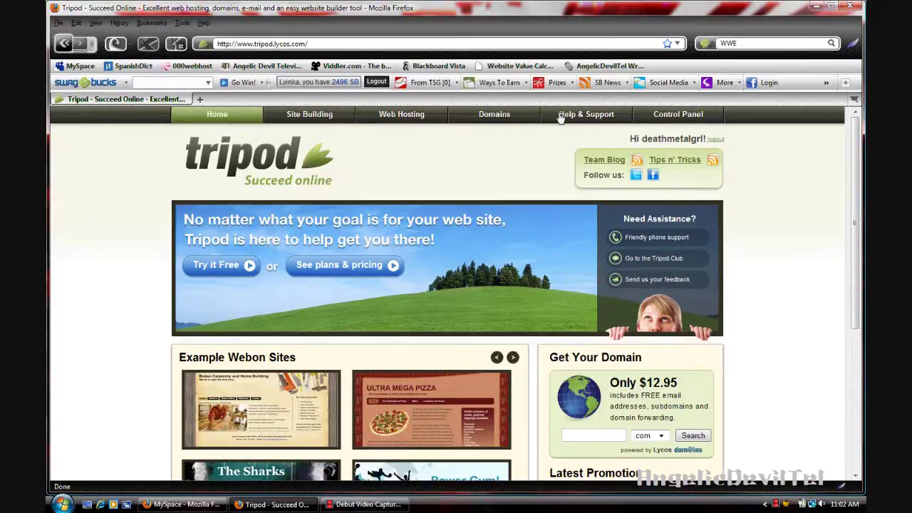
Step: Create a new Site Builder website from the control panel using the Entertainment and Recreation template
{"action": "left_click", "coordinate": [655, 118]}
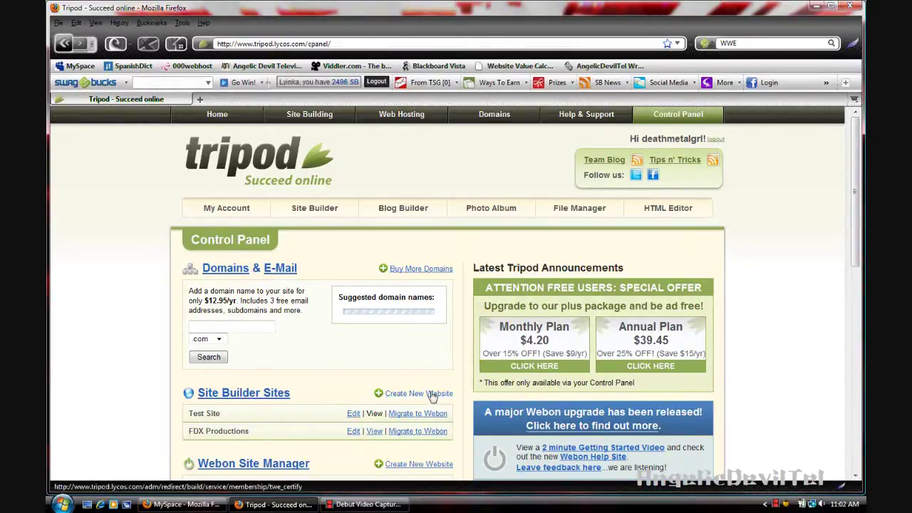
{"action": "left_click", "coordinate": [433, 394]}
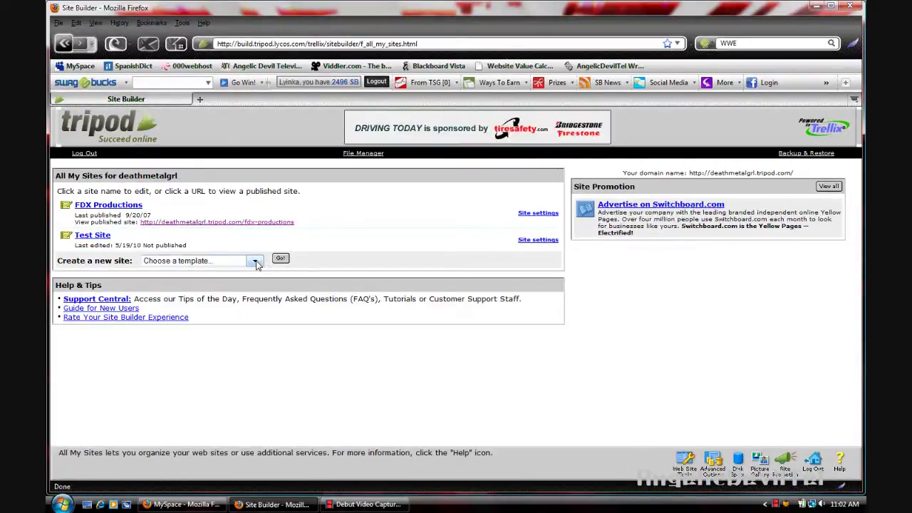
{"action": "left_click", "coordinate": [256, 262]}
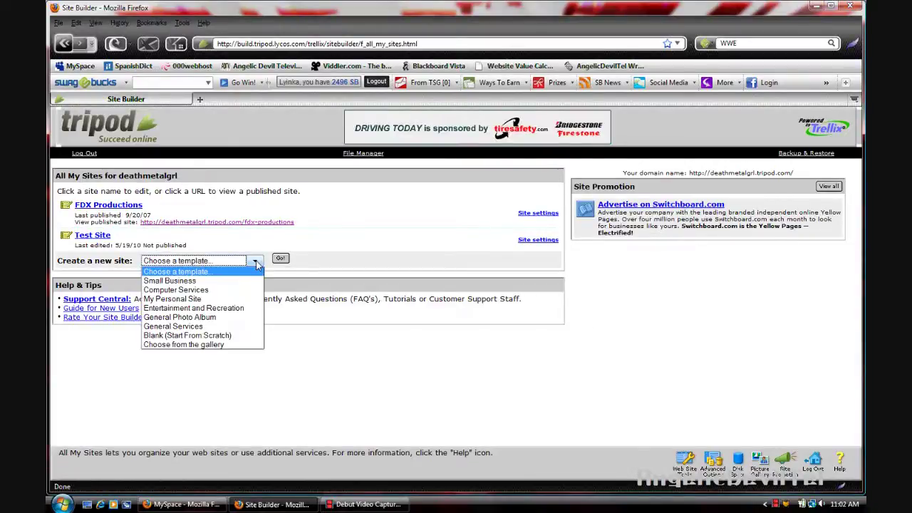
{"action": "left_click", "coordinate": [225, 310]}
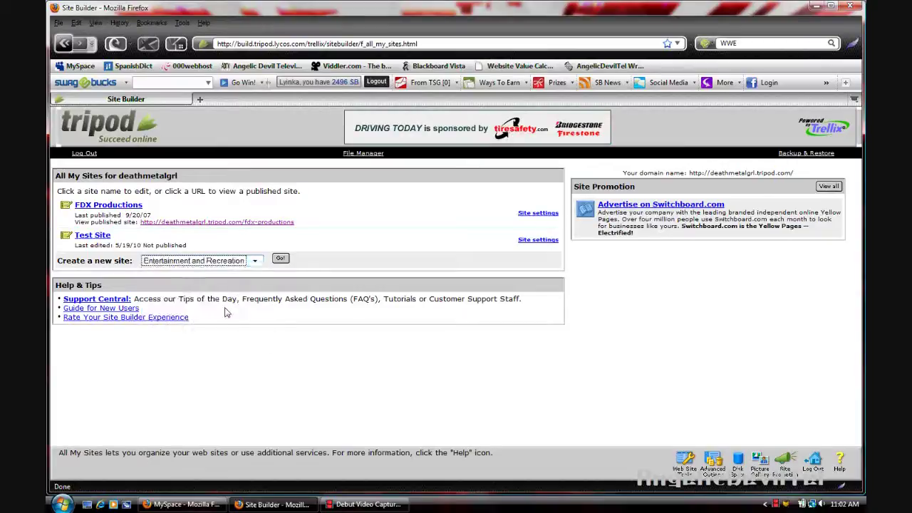
{"action": "left_click", "coordinate": [282, 259]}
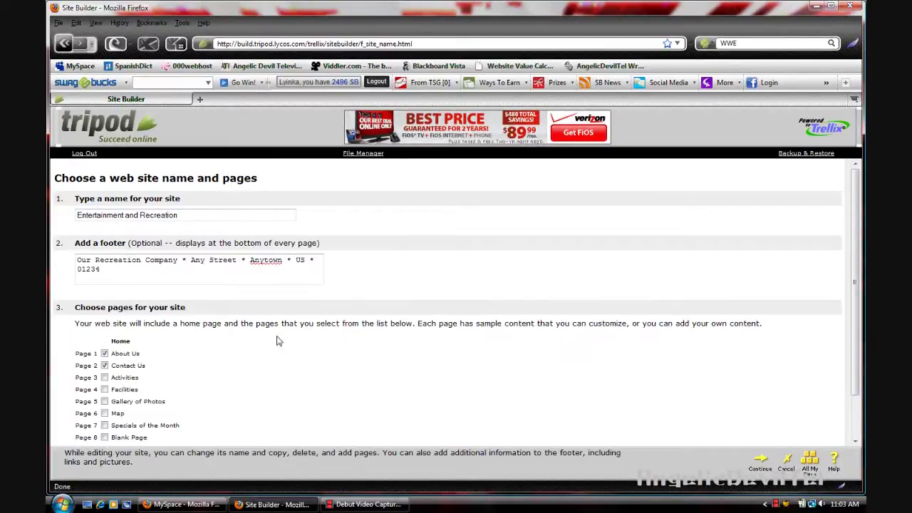
Step: Include the Gallery of Photos page in the new site and use the suggested Star Two design
{"action": "scroll", "coordinate": [278, 341], "scroll_direction": "down", "scroll_amount": 2}
{"action": "left_click", "coordinate": [104, 352]}
{"action": "left_click", "coordinate": [93, 416]}
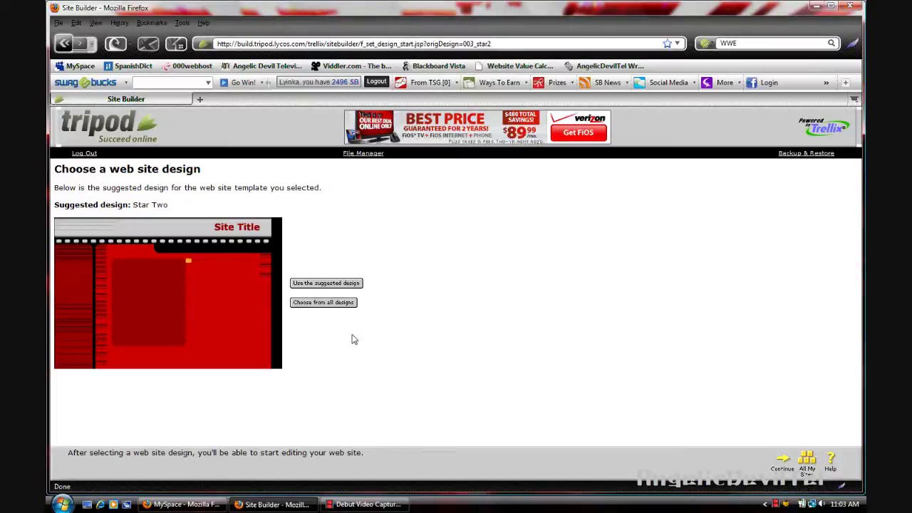
{"action": "left_click", "coordinate": [354, 285]}
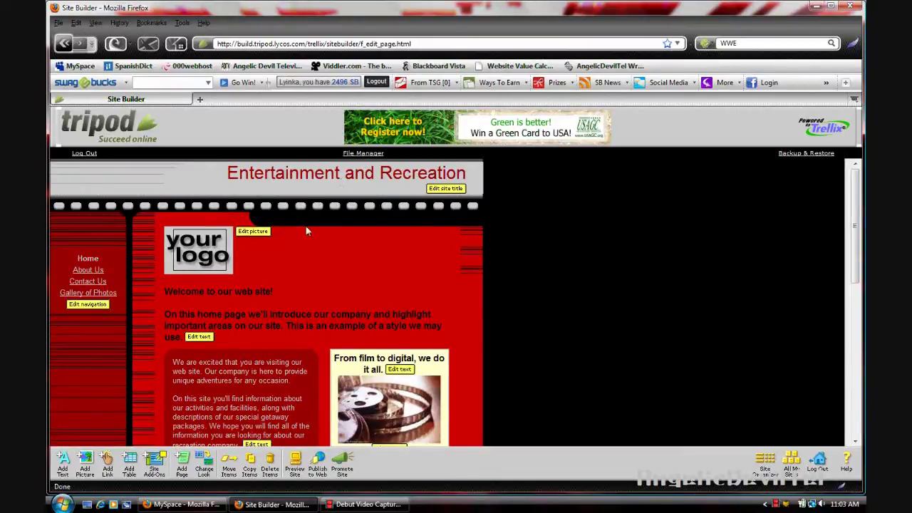
{"action": "scroll", "coordinate": [306, 305], "scroll_direction": "down", "scroll_amount": 8}
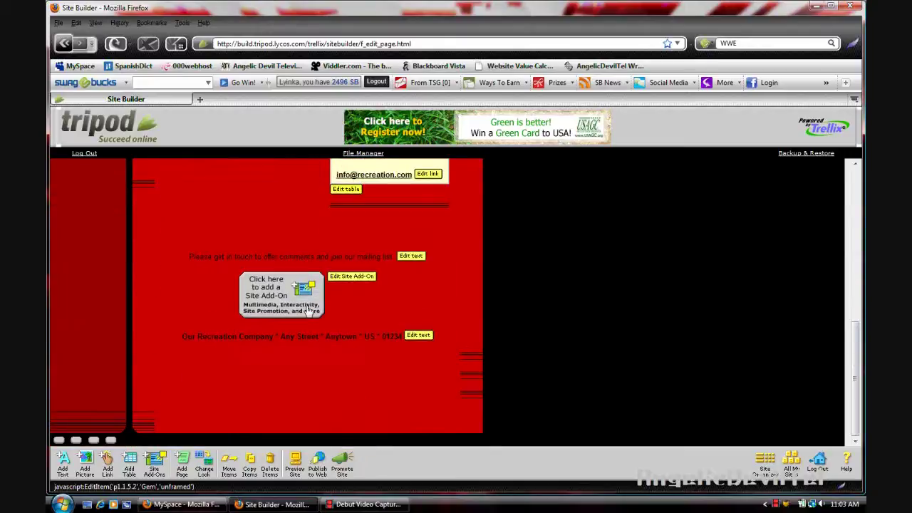
{"action": "scroll", "coordinate": [306, 307], "scroll_direction": "up", "scroll_amount": 8}
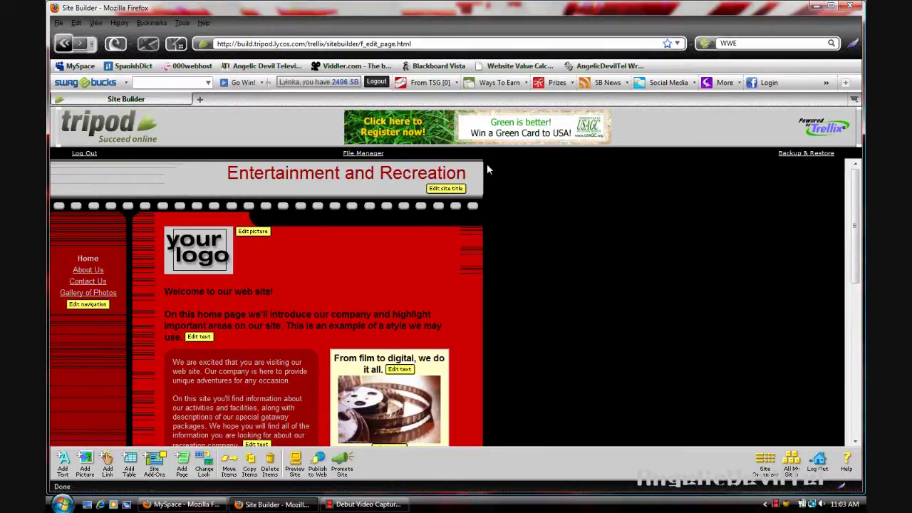
{"action": "scroll", "coordinate": [382, 241], "scroll_direction": "down", "scroll_amount": 10}
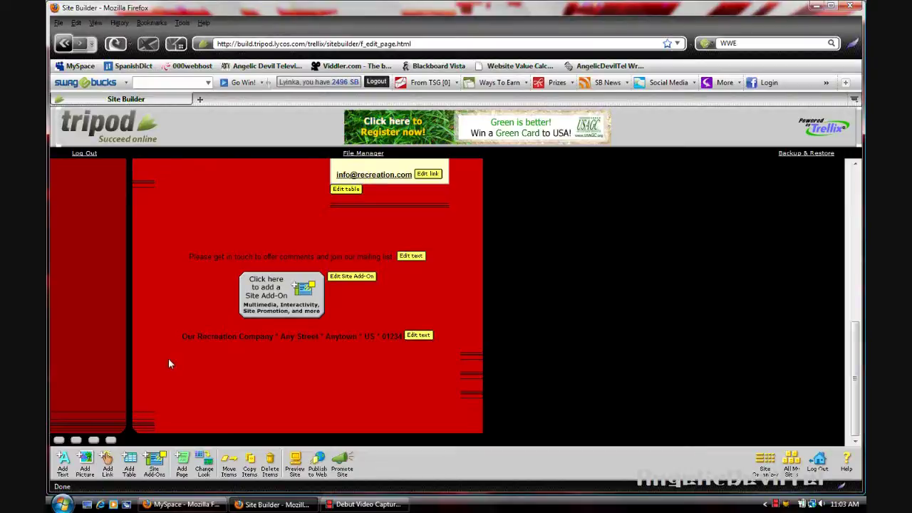
{"action": "scroll", "coordinate": [178, 289], "scroll_direction": "up", "scroll_amount": 10}
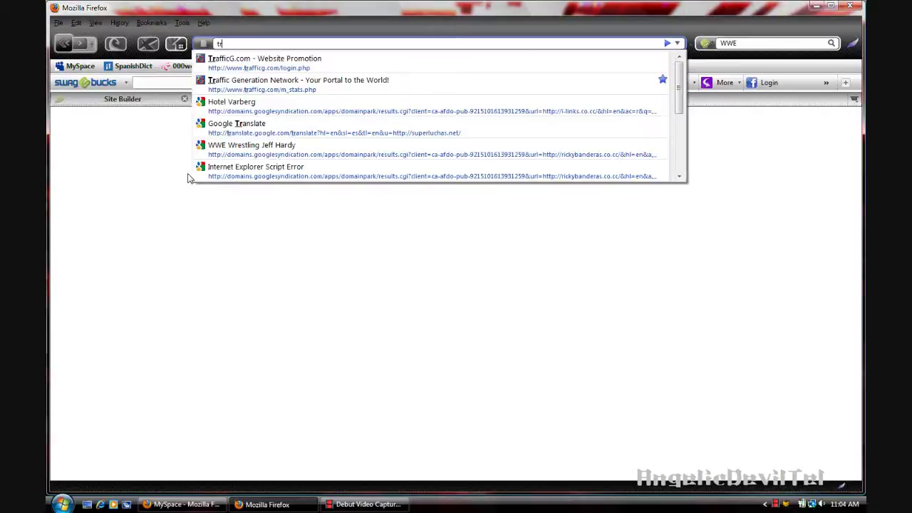
Step: Load the Tripod home page in a separate browser tab and go to the account's File Manager
{"action": "type", "text": "d"}
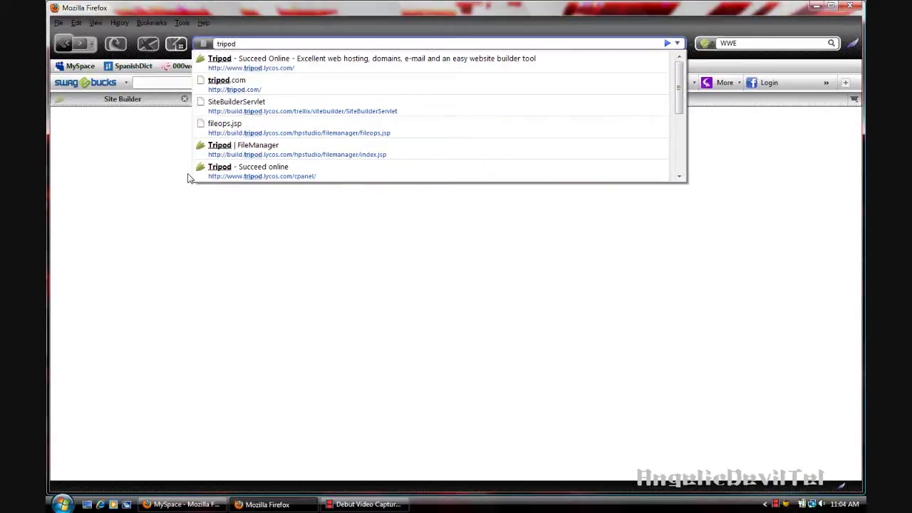
{"action": "left_click", "coordinate": [271, 67]}
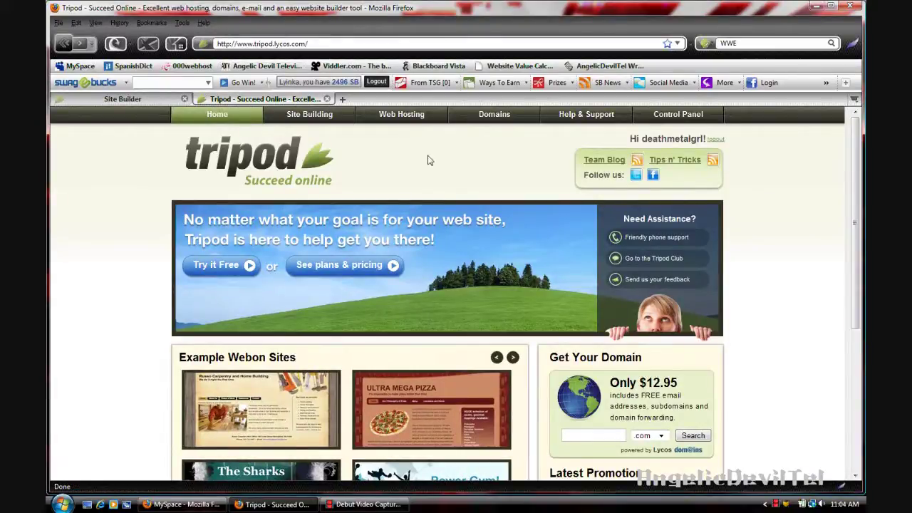
{"action": "left_click", "coordinate": [669, 119]}
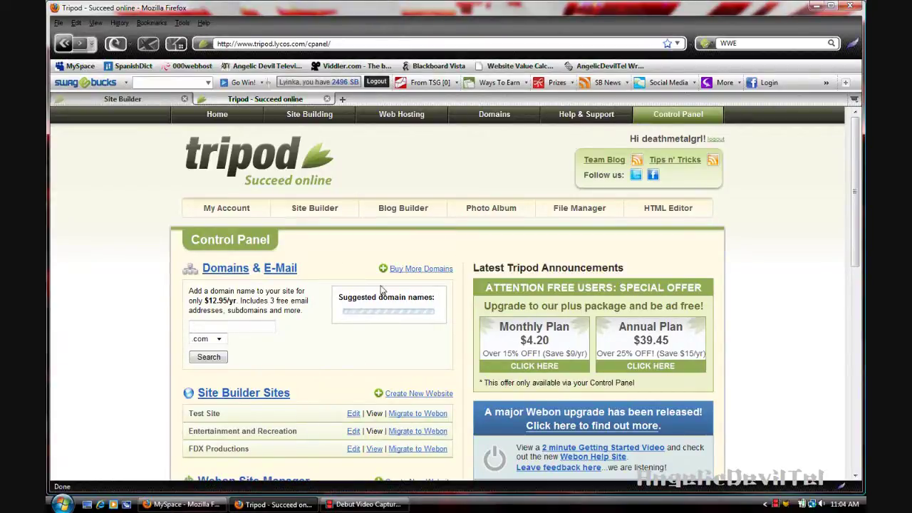
{"action": "left_click", "coordinate": [573, 210]}
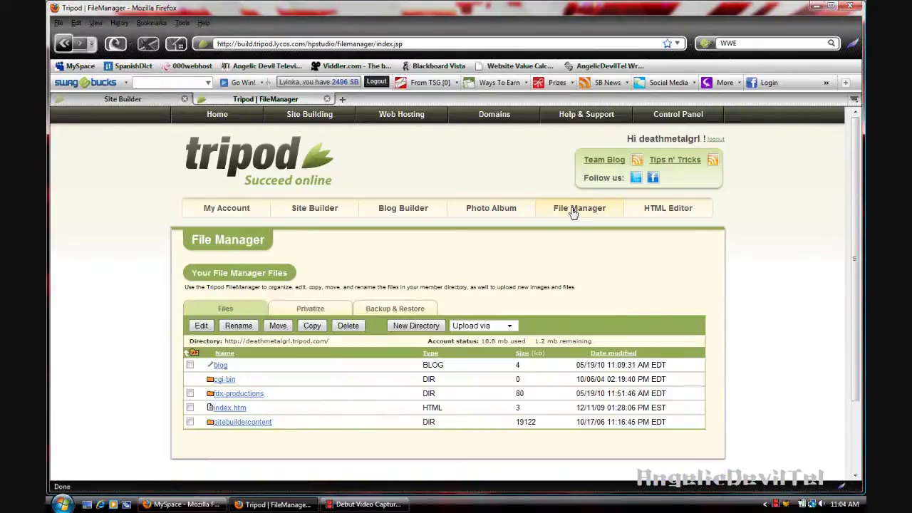
Step: Create a new directory named Test Site and open it
{"action": "left_click", "coordinate": [423, 328]}
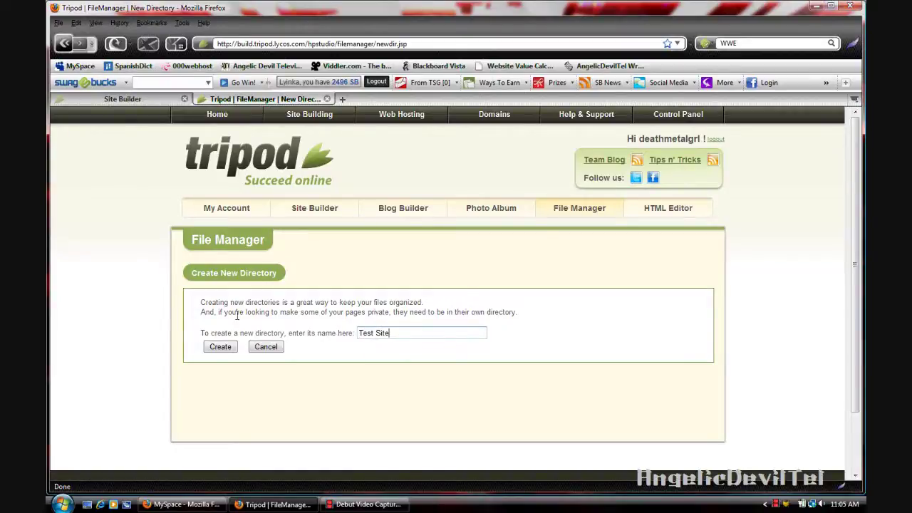
{"action": "left_click", "coordinate": [221, 348]}
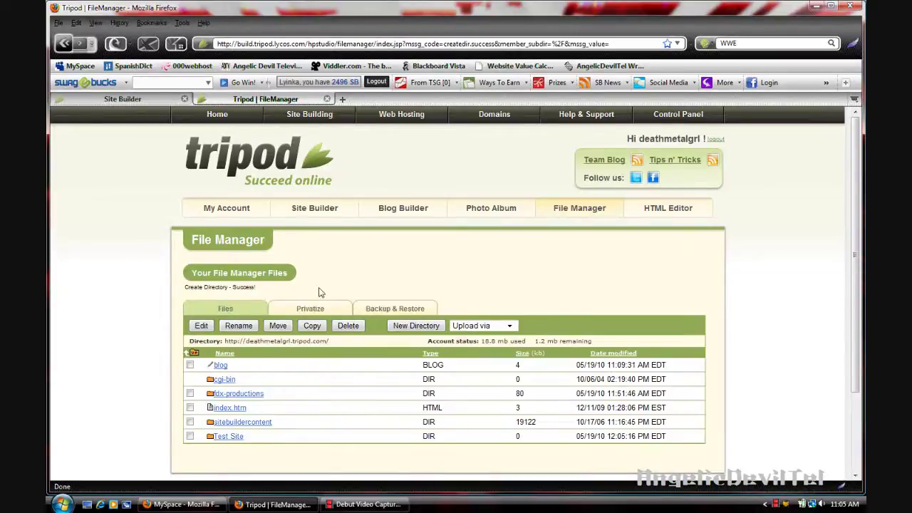
{"action": "scroll", "coordinate": [318, 285], "scroll_direction": "down", "scroll_amount": 3}
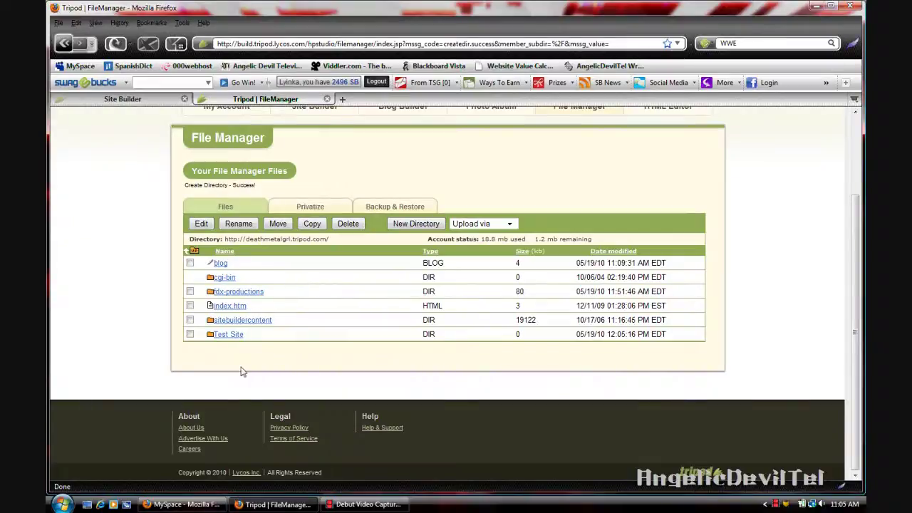
{"action": "left_click", "coordinate": [236, 336]}
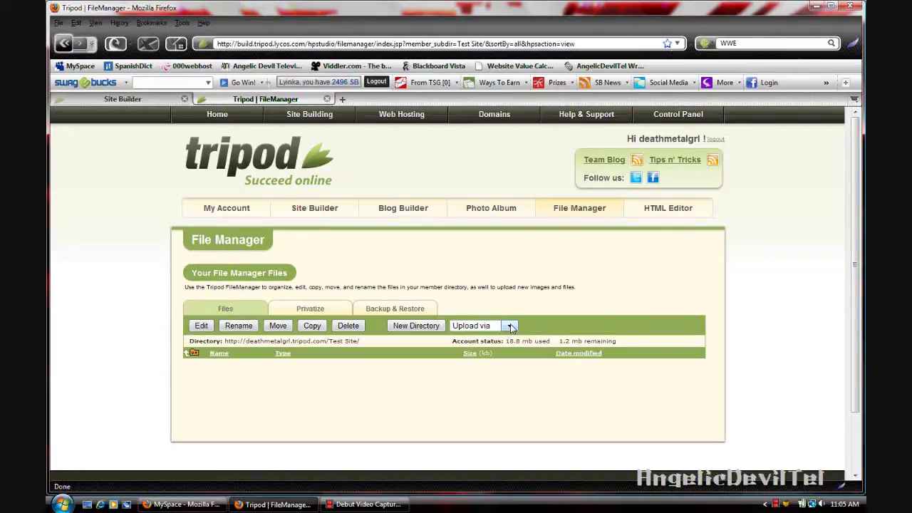
Step: Start a single-files upload into Test Site and choose the default stylesheet from the bordered template folder as File 1
{"action": "left_click", "coordinate": [511, 326]}
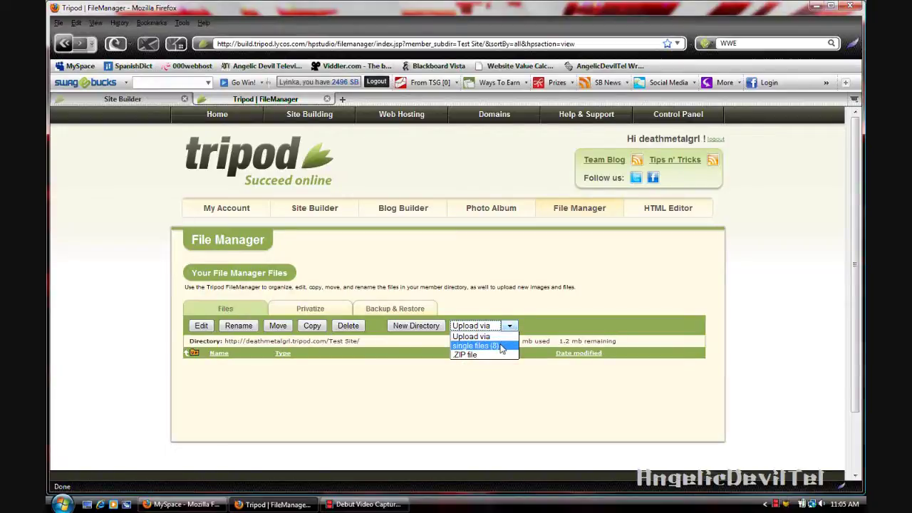
{"action": "left_click", "coordinate": [476, 345]}
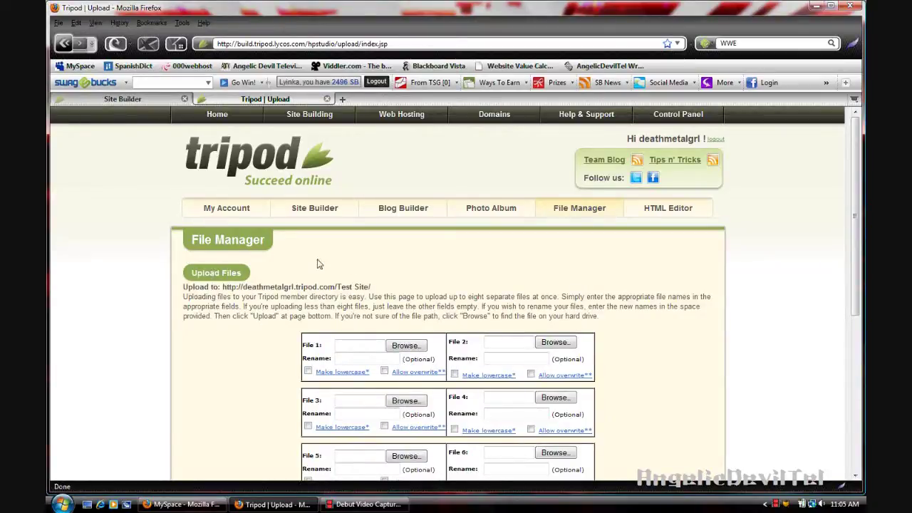
{"action": "scroll", "coordinate": [318, 265], "scroll_direction": "down", "scroll_amount": 2}
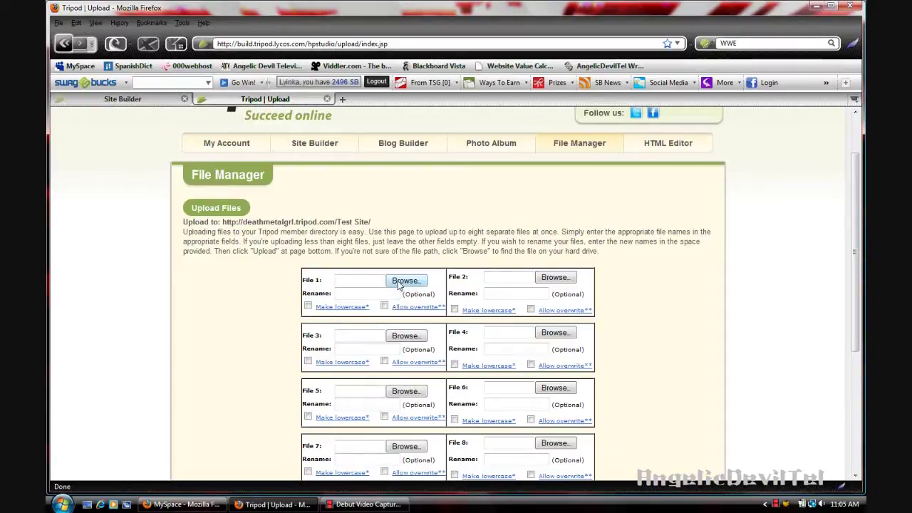
{"action": "left_click", "coordinate": [403, 281]}
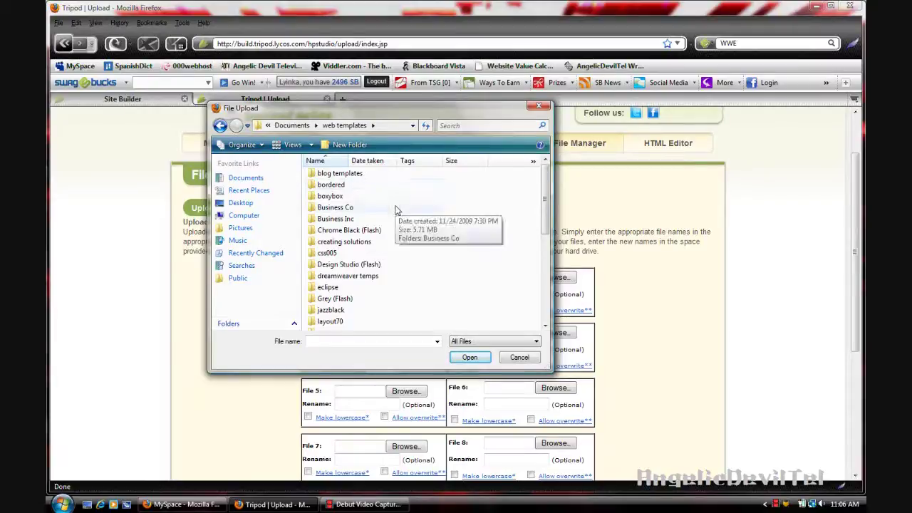
{"action": "double_click", "coordinate": [331, 184]}
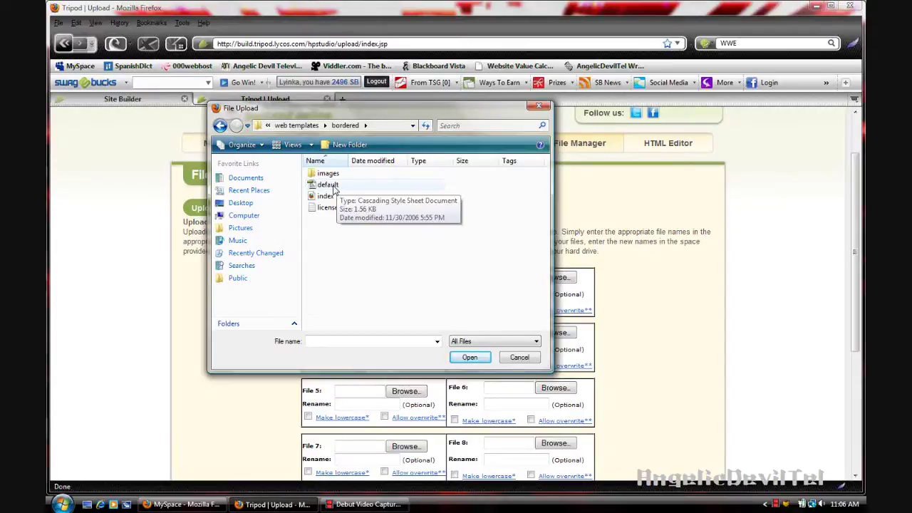
{"action": "double_click", "coordinate": [333, 187]}
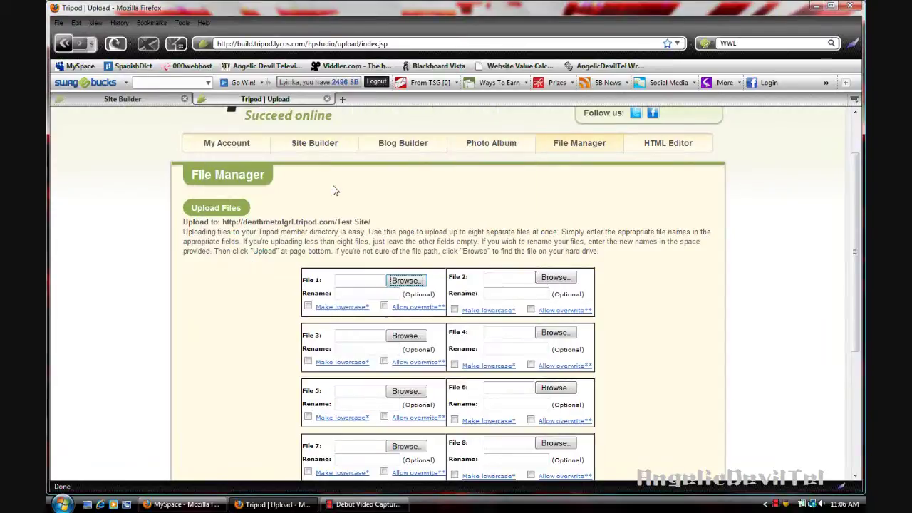
Step: Choose the bordered template's index file as File 2 and upload both files to Test Site
{"action": "left_click", "coordinate": [552, 279]}
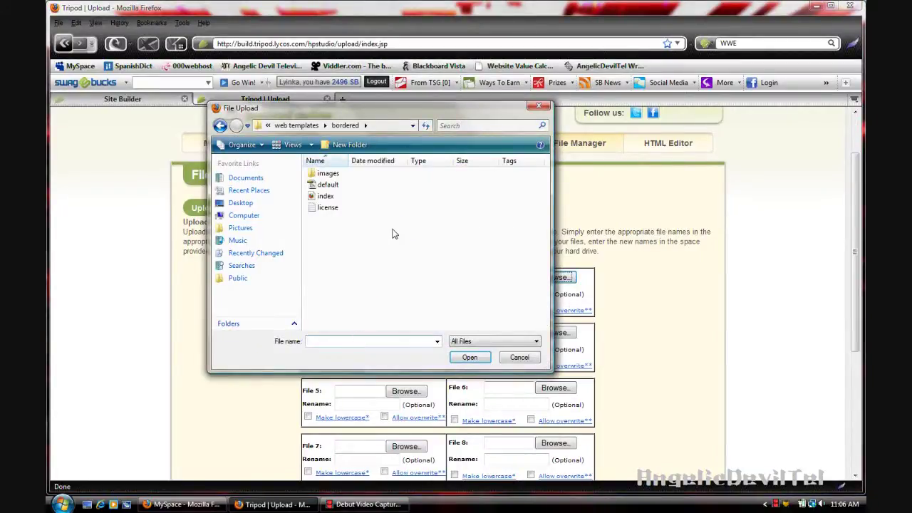
{"action": "double_click", "coordinate": [325, 199]}
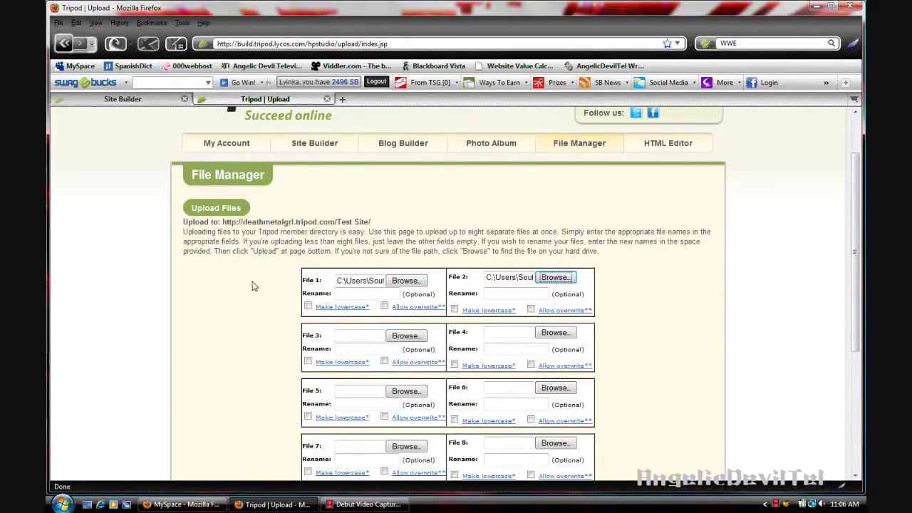
{"action": "scroll", "coordinate": [252, 286], "scroll_direction": "down", "scroll_amount": 5}
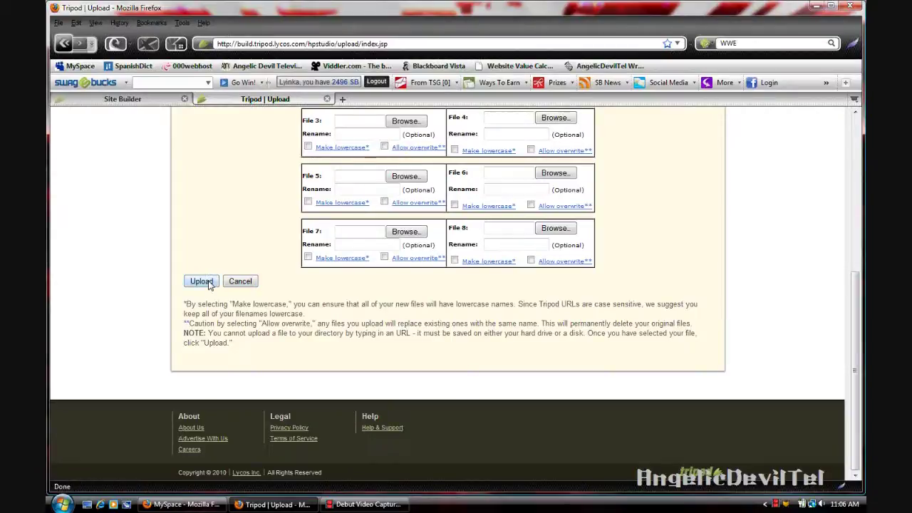
{"action": "left_click", "coordinate": [204, 283]}
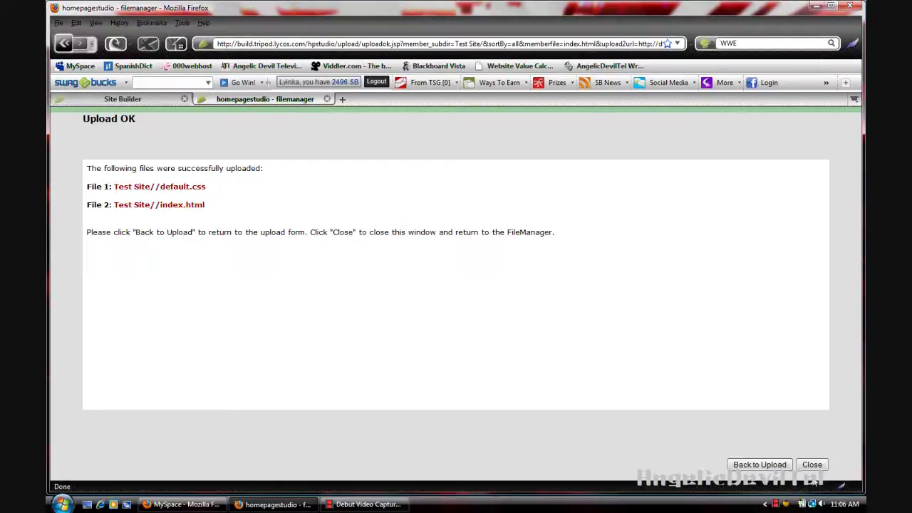
{"action": "left_click", "coordinate": [816, 467]}
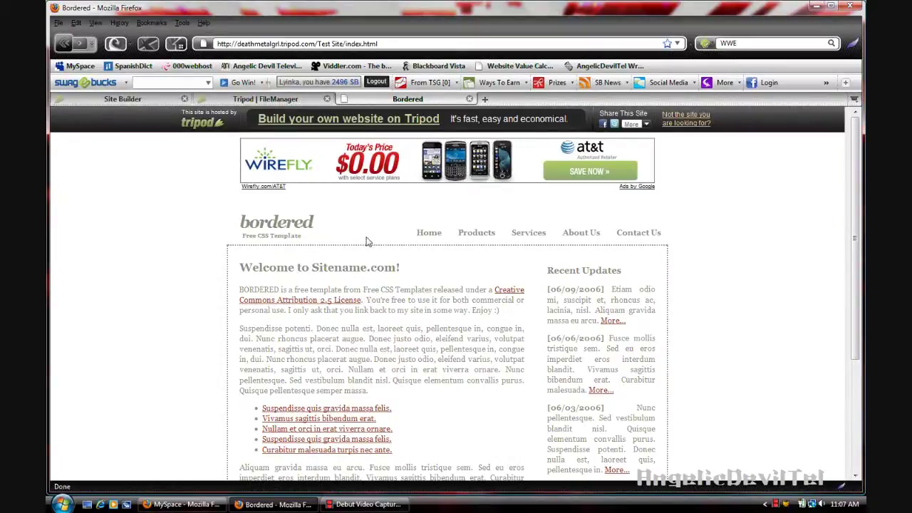
Step: Review the uploaded Test Site index page from header to footer and close it to return to the file list
{"action": "scroll", "coordinate": [353, 239], "scroll_direction": "down", "scroll_amount": 5}
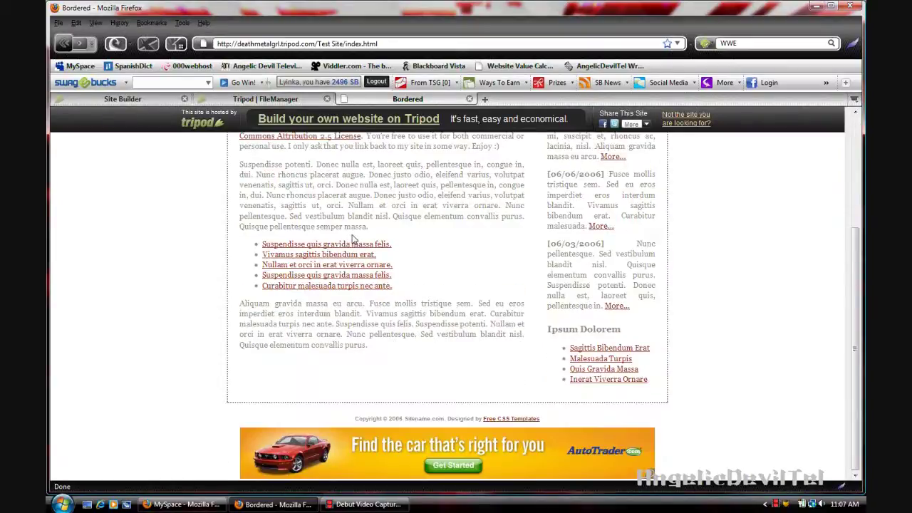
{"action": "scroll", "coordinate": [352, 240], "scroll_direction": "up", "scroll_amount": 5}
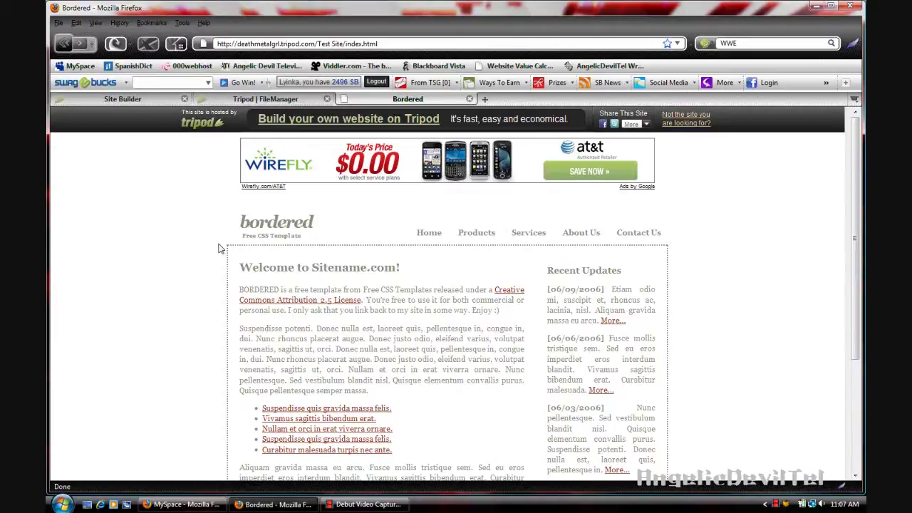
{"action": "scroll", "coordinate": [219, 248], "scroll_direction": "down", "scroll_amount": 4}
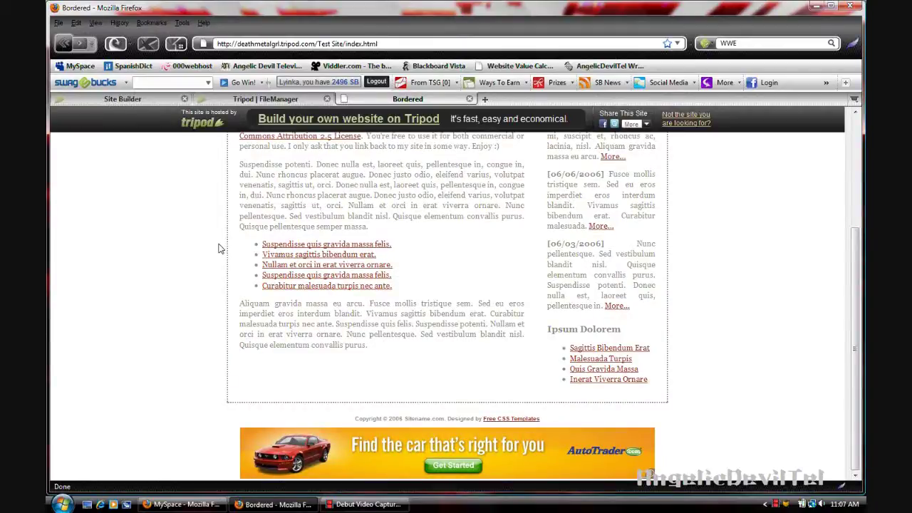
{"action": "scroll", "coordinate": [219, 205], "scroll_direction": "up", "scroll_amount": 4}
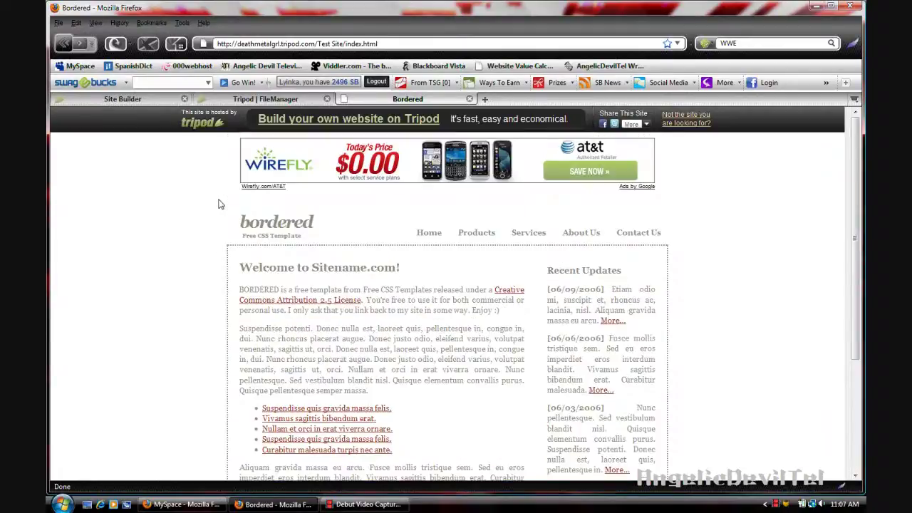
{"action": "left_click", "coordinate": [470, 99]}
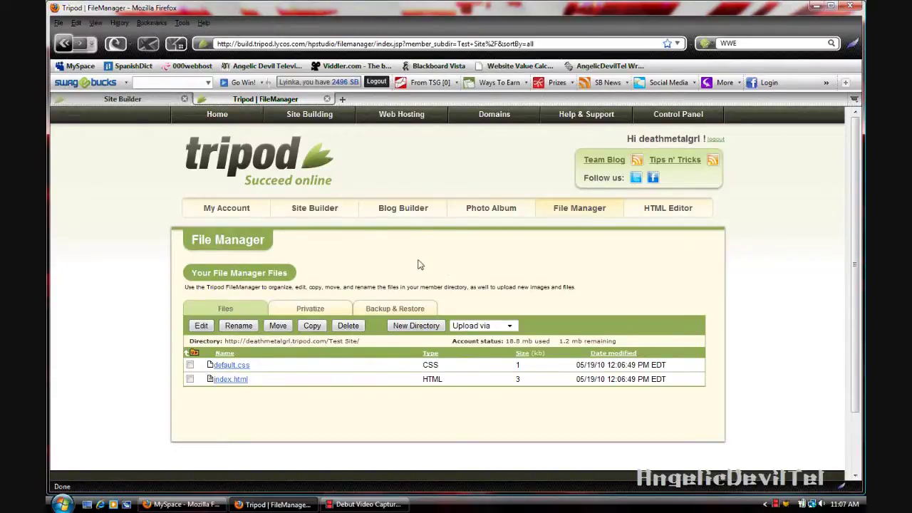
Step: Create a new directory named images inside Test Site and open it
{"action": "left_click", "coordinate": [411, 329]}
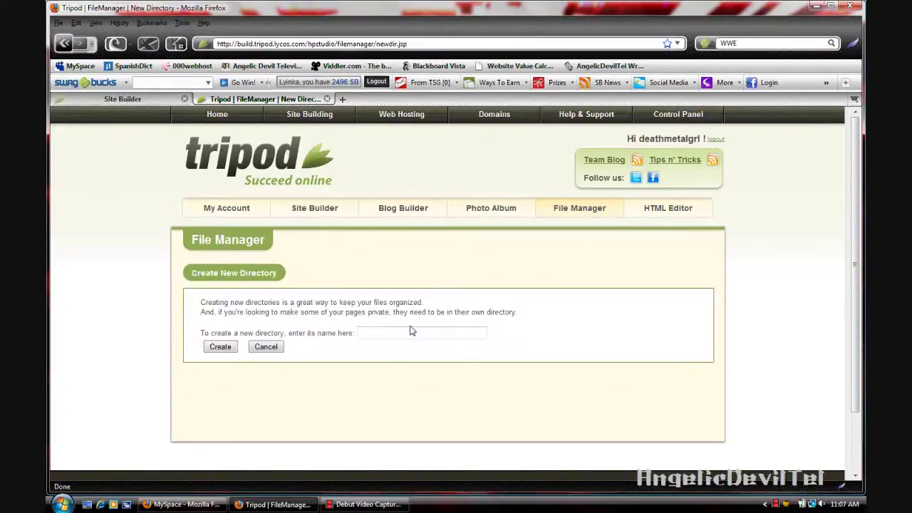
{"action": "left_click", "coordinate": [396, 332]}
{"action": "type", "text": "images"}
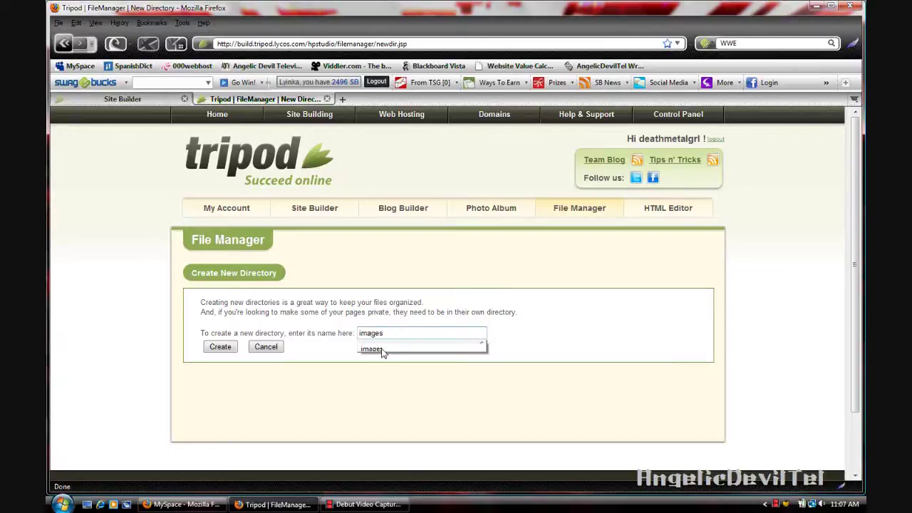
{"action": "left_click", "coordinate": [381, 350]}
{"action": "left_click", "coordinate": [222, 349]}
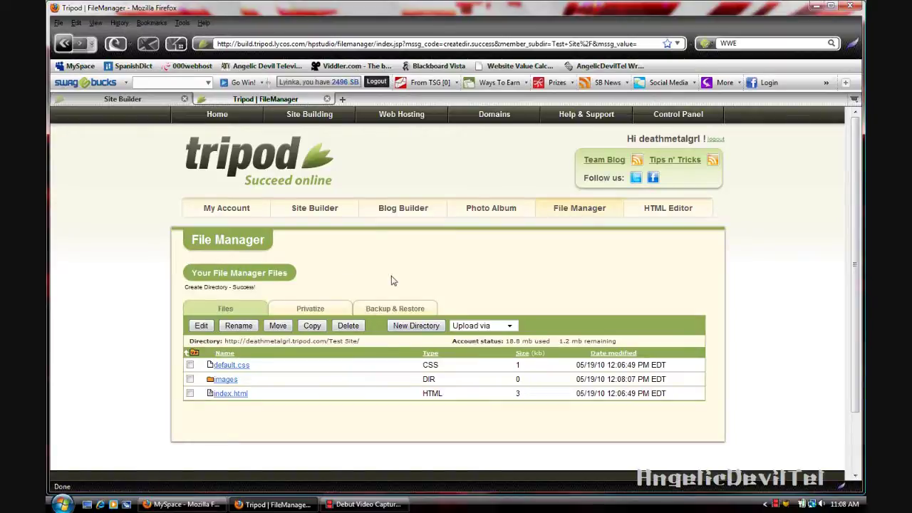
{"action": "left_click", "coordinate": [227, 380]}
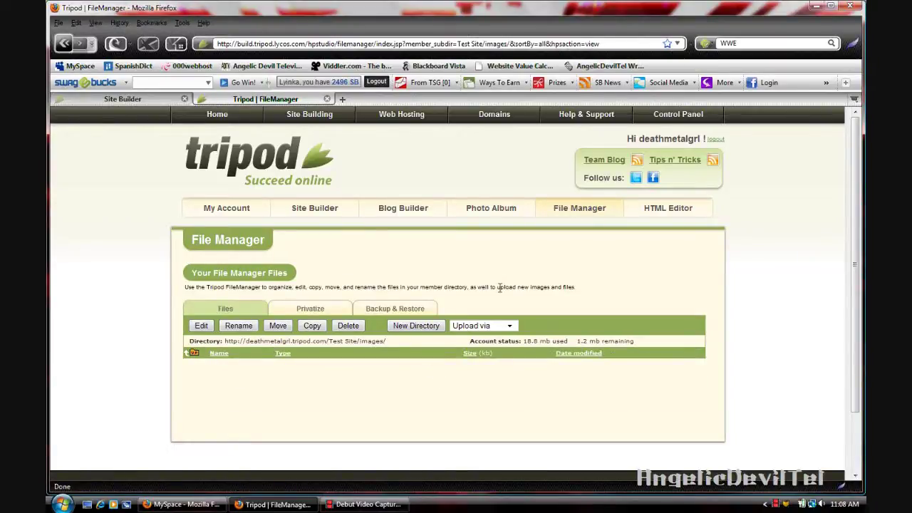
Step: Start a single-files upload into the images directory and choose img01 from the bordered template's images folder as File 1
{"action": "left_click", "coordinate": [508, 326]}
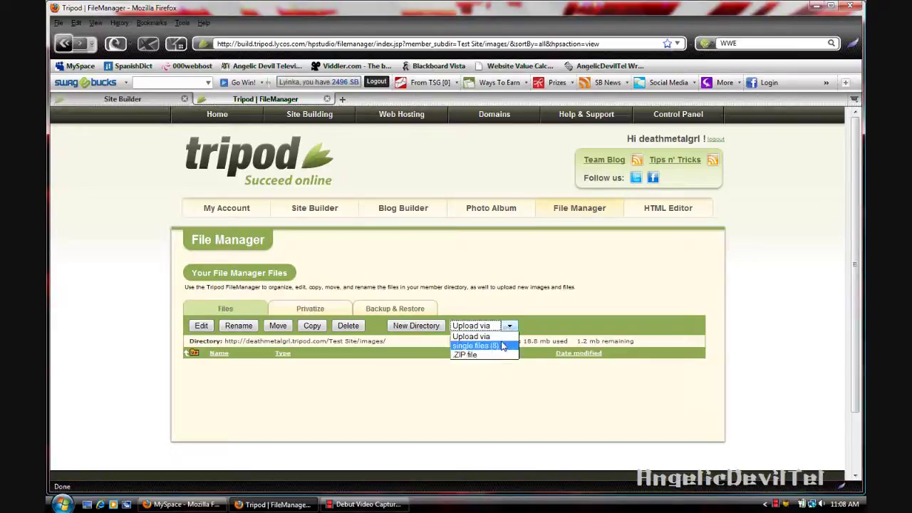
{"action": "left_click", "coordinate": [502, 346]}
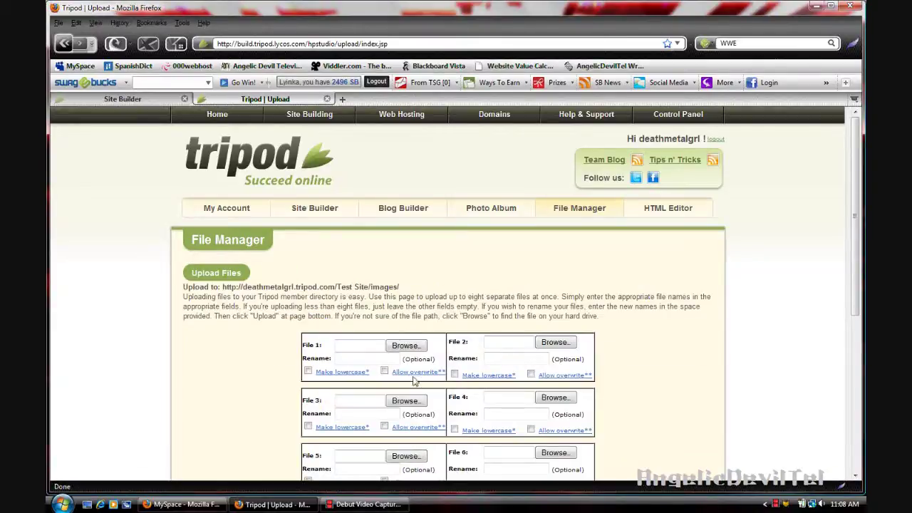
{"action": "left_click", "coordinate": [404, 347]}
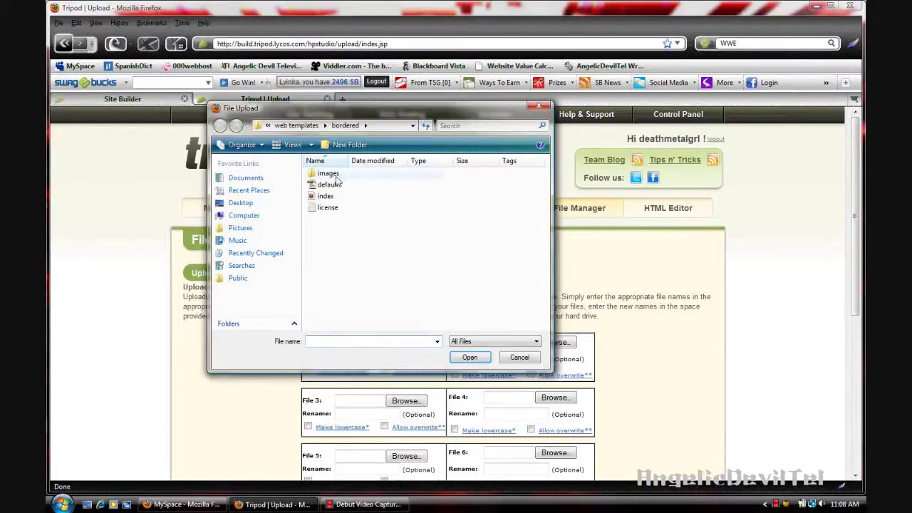
{"action": "double_click", "coordinate": [329, 174]}
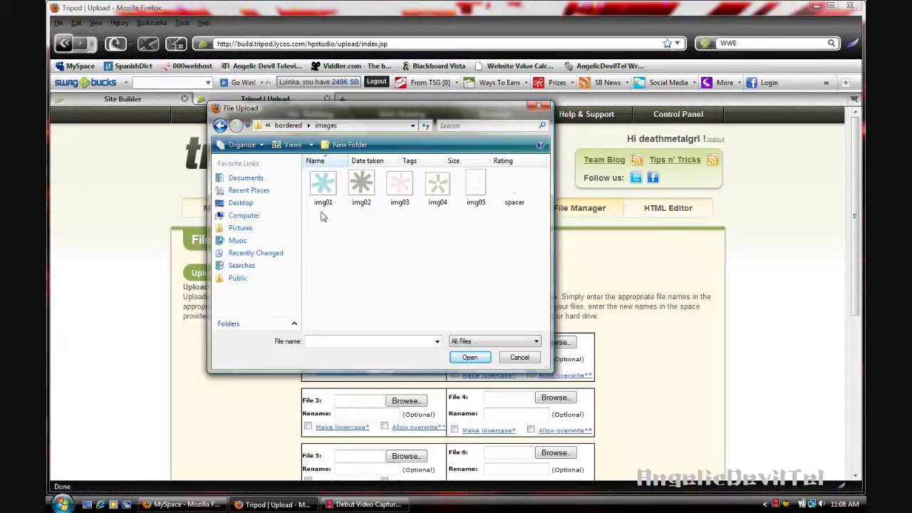
{"action": "double_click", "coordinate": [324, 187]}
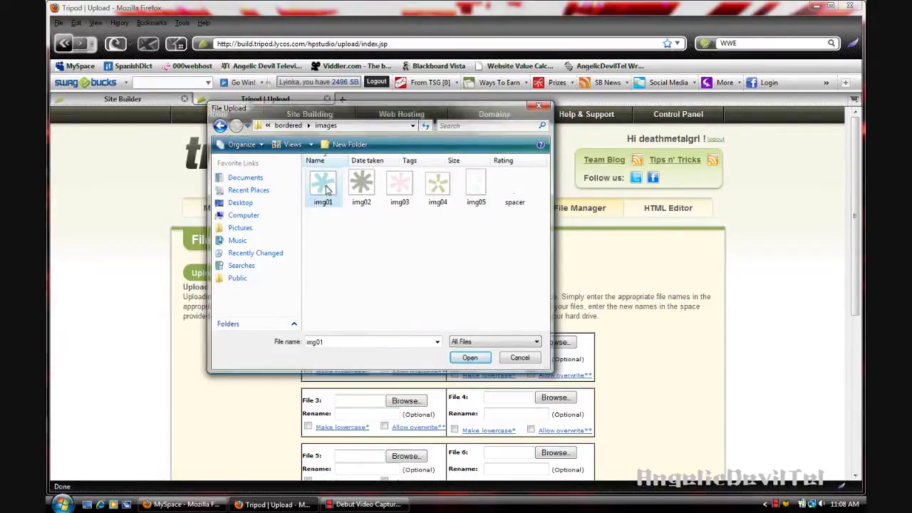
Step: Choose img02 through img05 and spacer as Files 2 to 6 and upload all six images to the images directory
{"action": "left_click", "coordinate": [556, 343]}
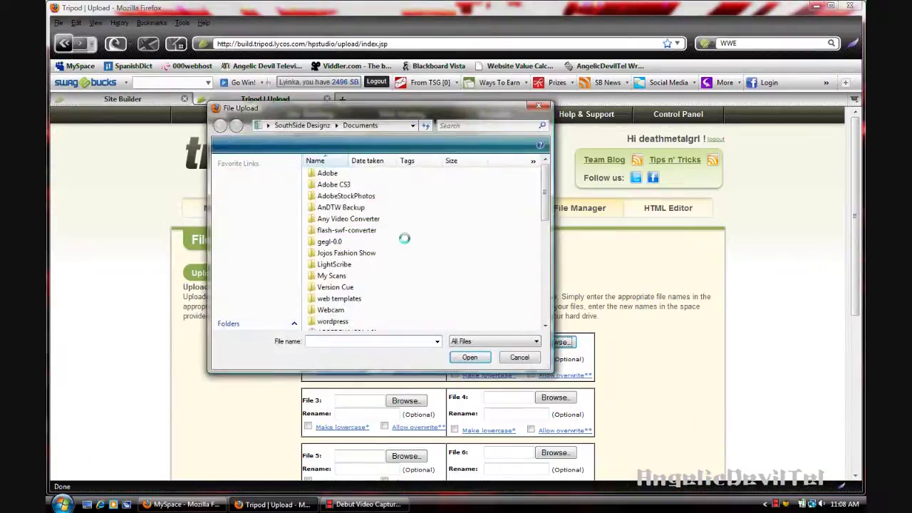
{"action": "double_click", "coordinate": [362, 185]}
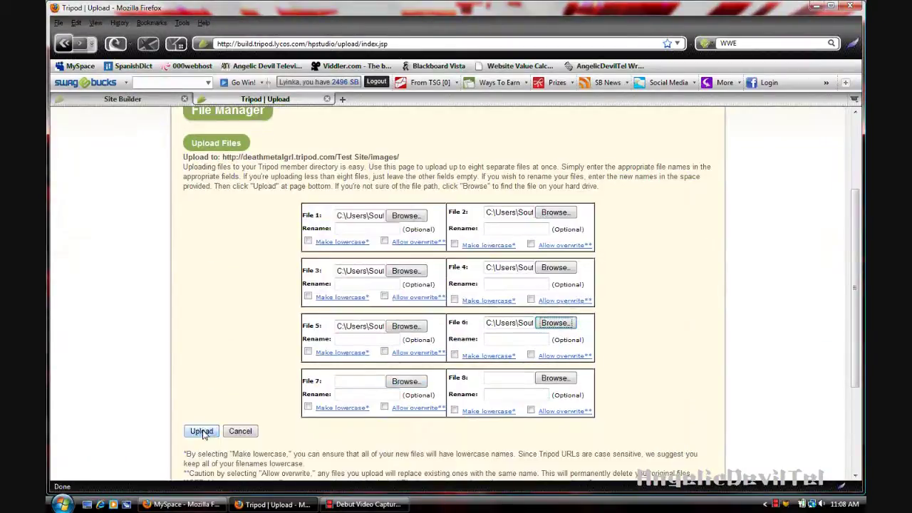
{"action": "left_click", "coordinate": [201, 430]}
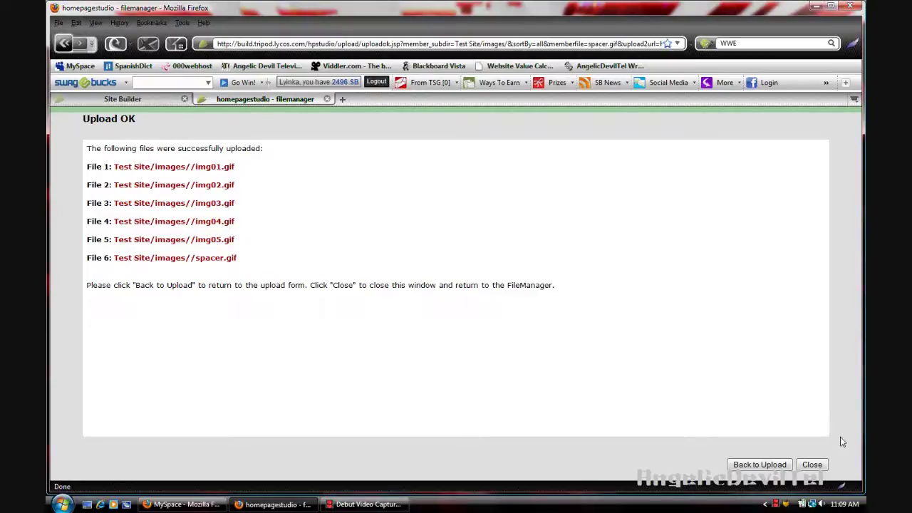
Step: Return to the Test Site file list and view its index page with the uploaded images, closing the page when done
{"action": "left_click", "coordinate": [813, 465]}
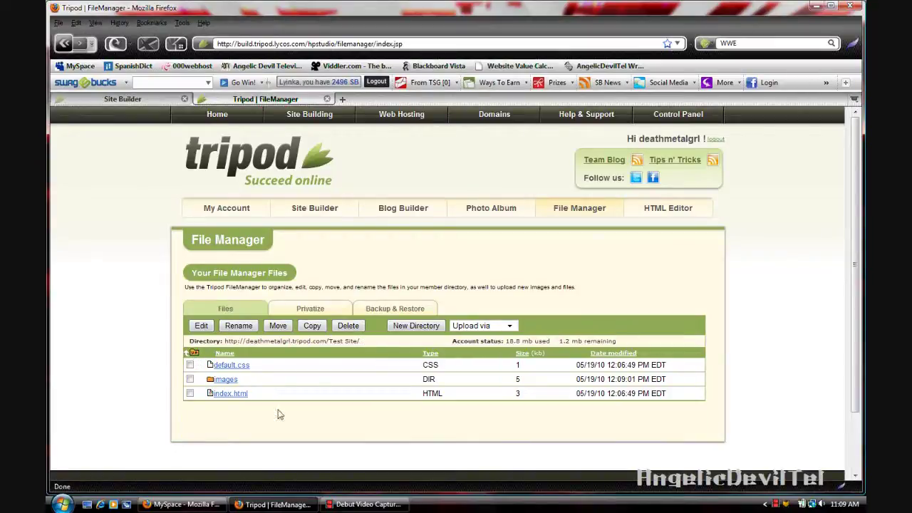
{"action": "left_click", "coordinate": [237, 398]}
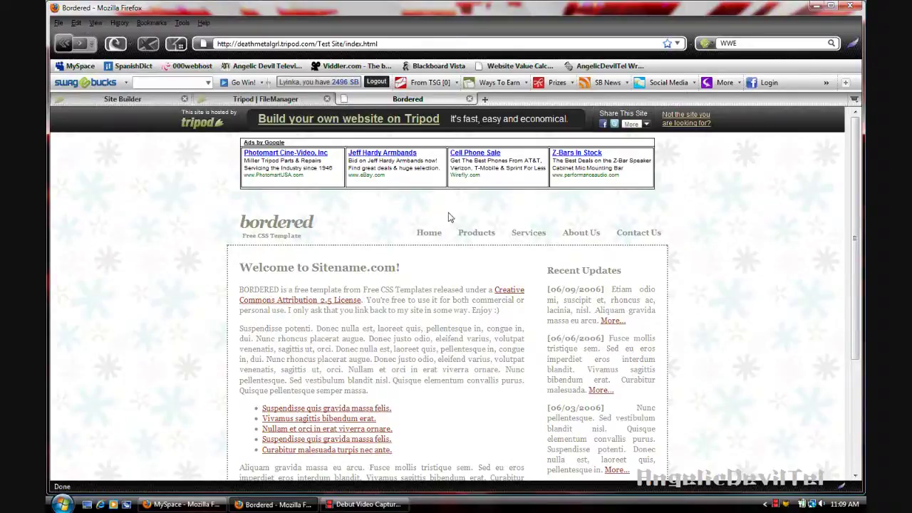
{"action": "left_click", "coordinate": [470, 99]}
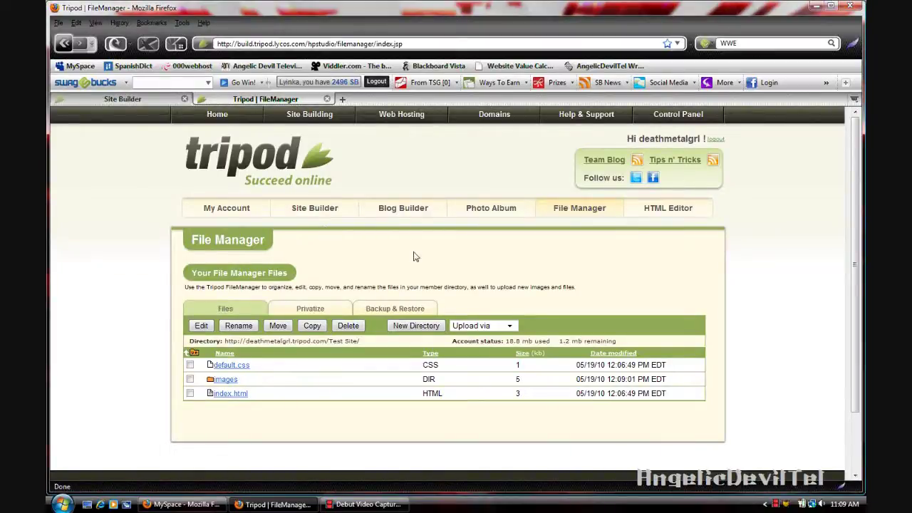
Step: Copy the Test Site directory's web address from above the file list
{"action": "scroll", "coordinate": [415, 257], "scroll_direction": "down", "scroll_amount": 2}
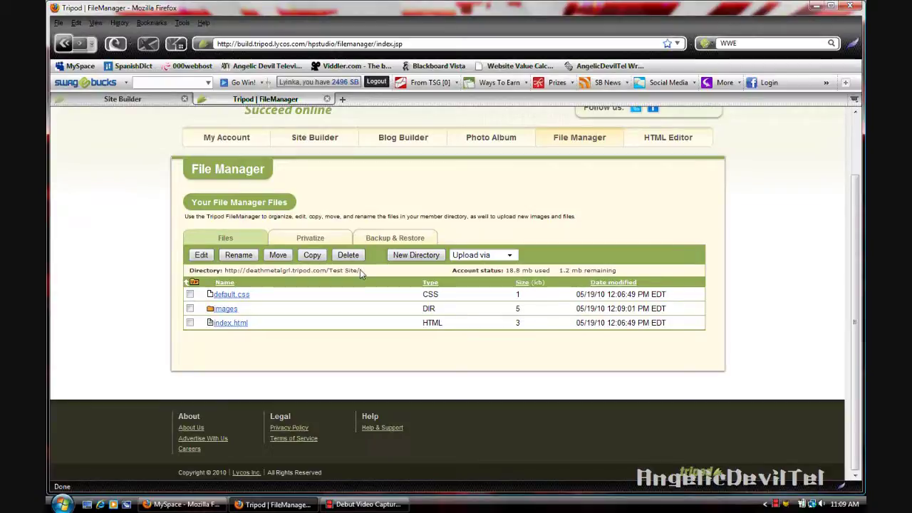
{"action": "left_click_drag", "start_coordinate": [360, 270], "coordinate": [223, 271]}
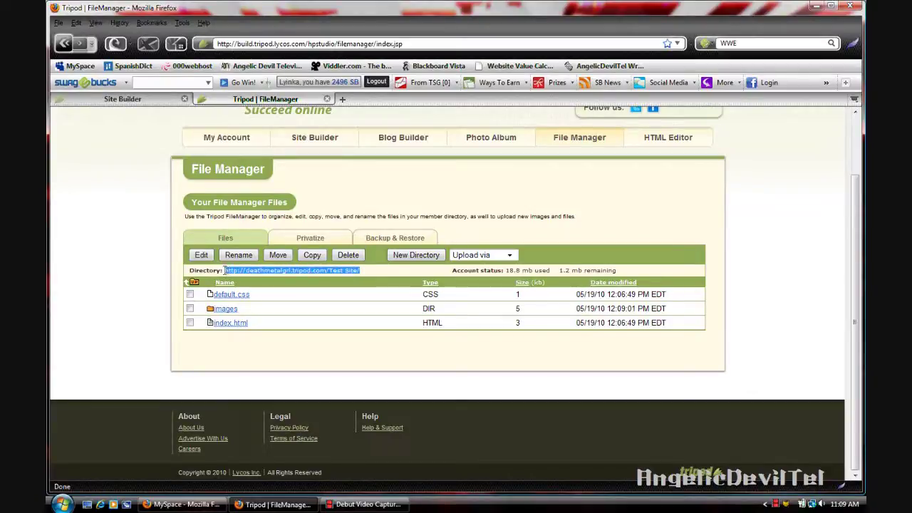
{"action": "right_click", "coordinate": [274, 270]}
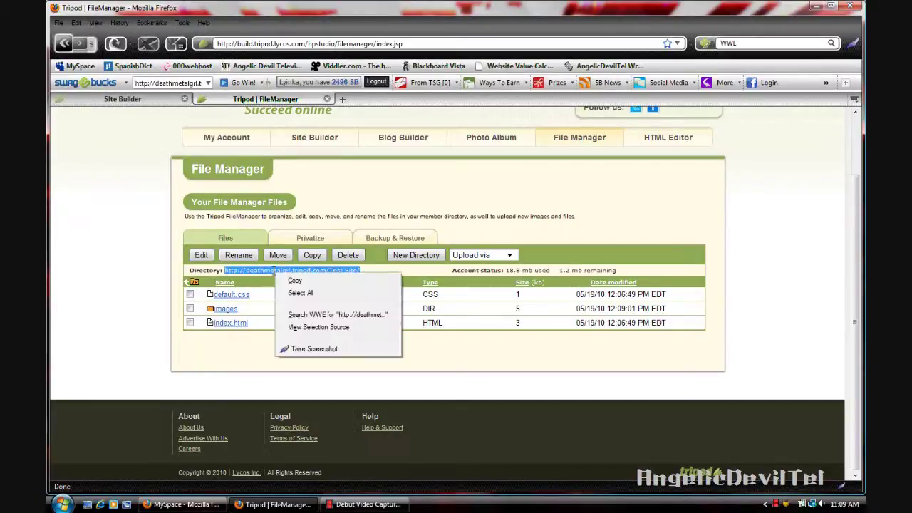
{"action": "left_click", "coordinate": [287, 279]}
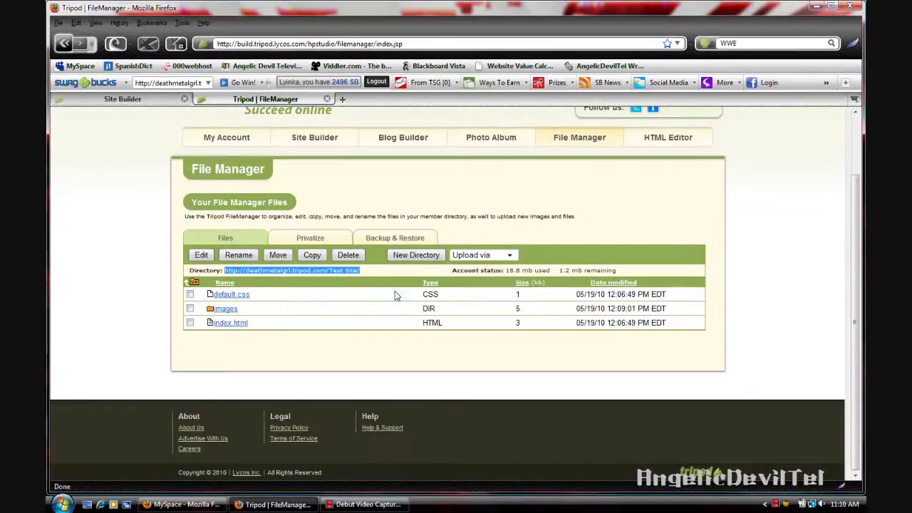
Step: Open the copied Test Site address in a new browser tab to check the live page, and return to the file list
{"action": "left_click", "coordinate": [342, 100]}
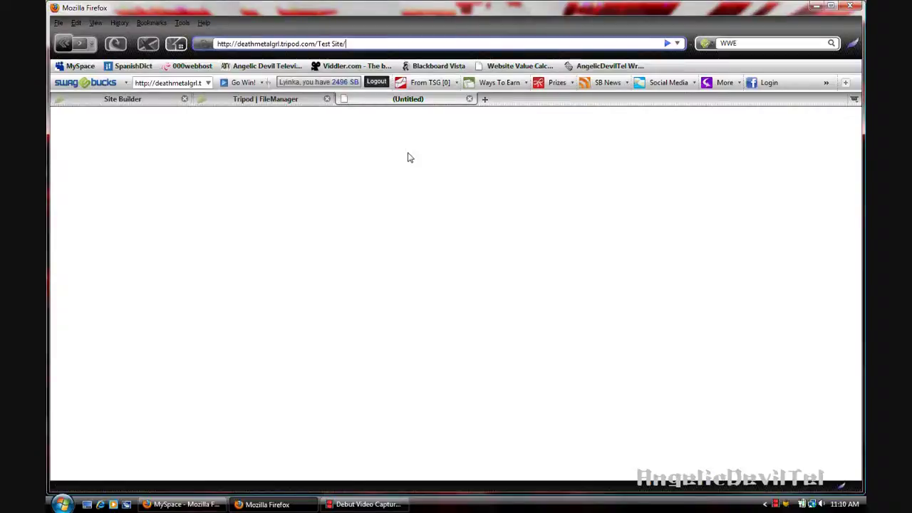
{"action": "key", "text": "Return"}
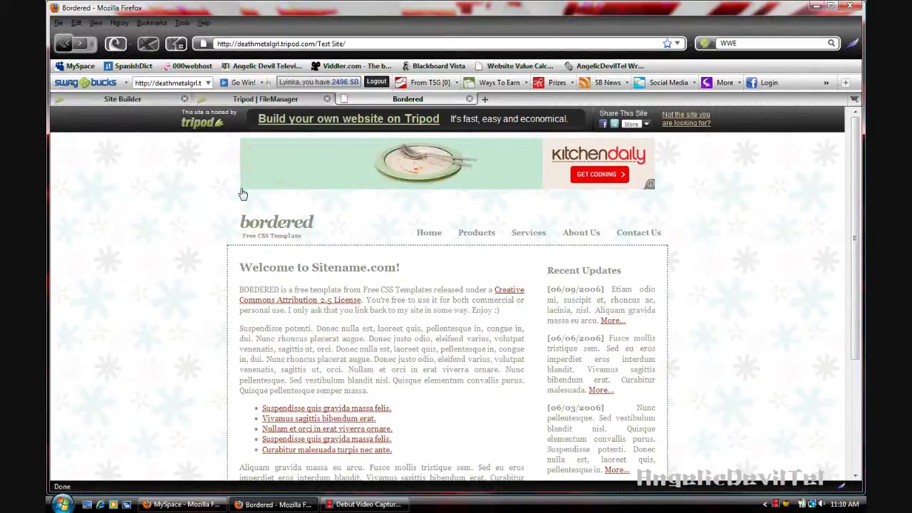
{"action": "left_click", "coordinate": [469, 99]}
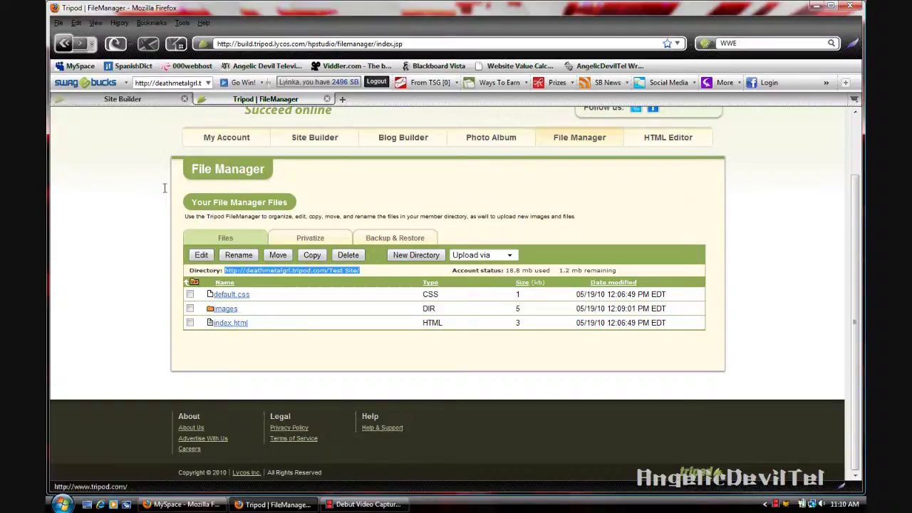
{"action": "left_click", "coordinate": [82, 225]}
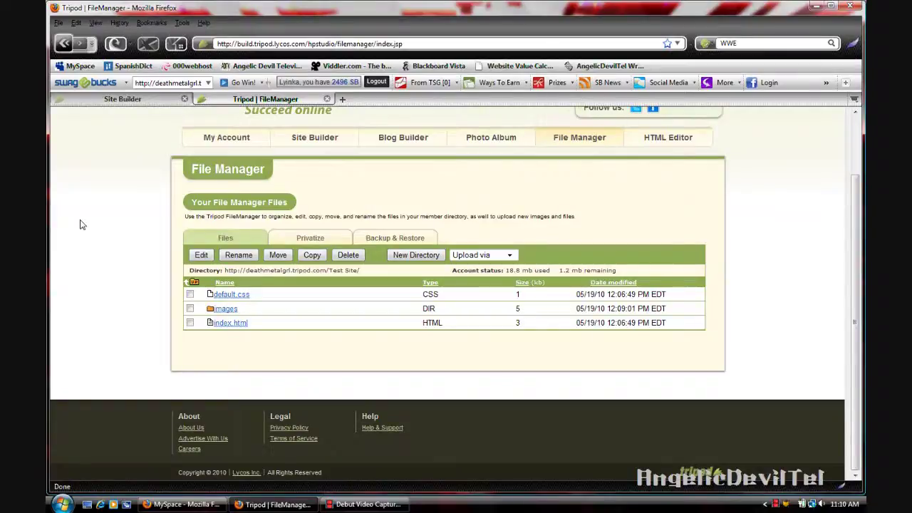
{"action": "scroll", "coordinate": [82, 226], "scroll_direction": "up", "scroll_amount": 2}
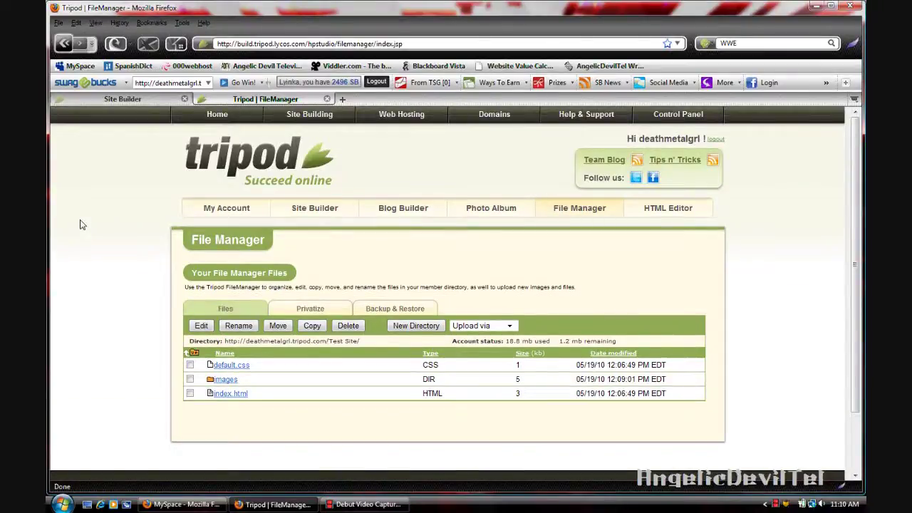